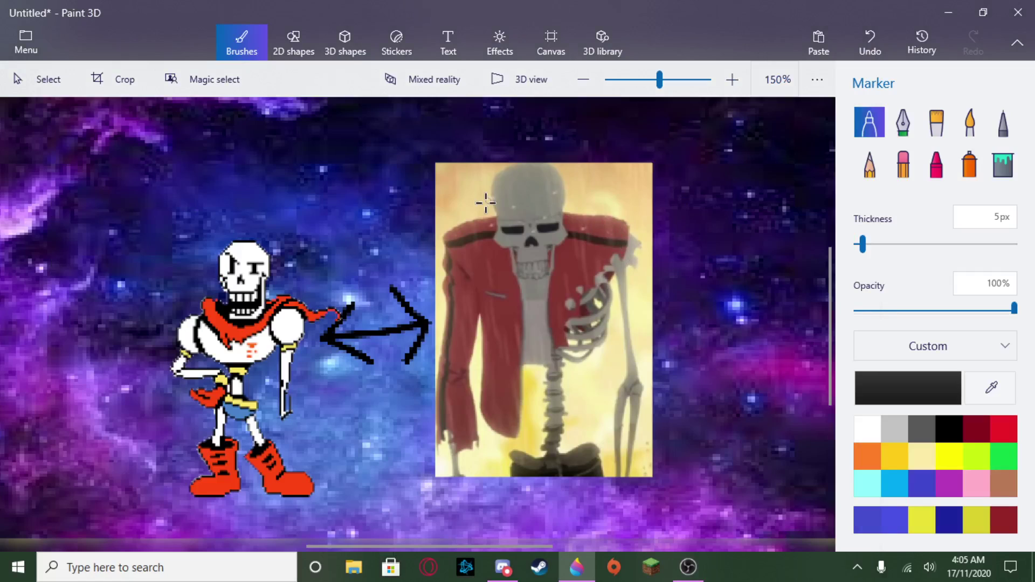
Scribble black marker loops over the skeleton photo's skull, collar and jacket.
drag(474, 191, 527, 243)
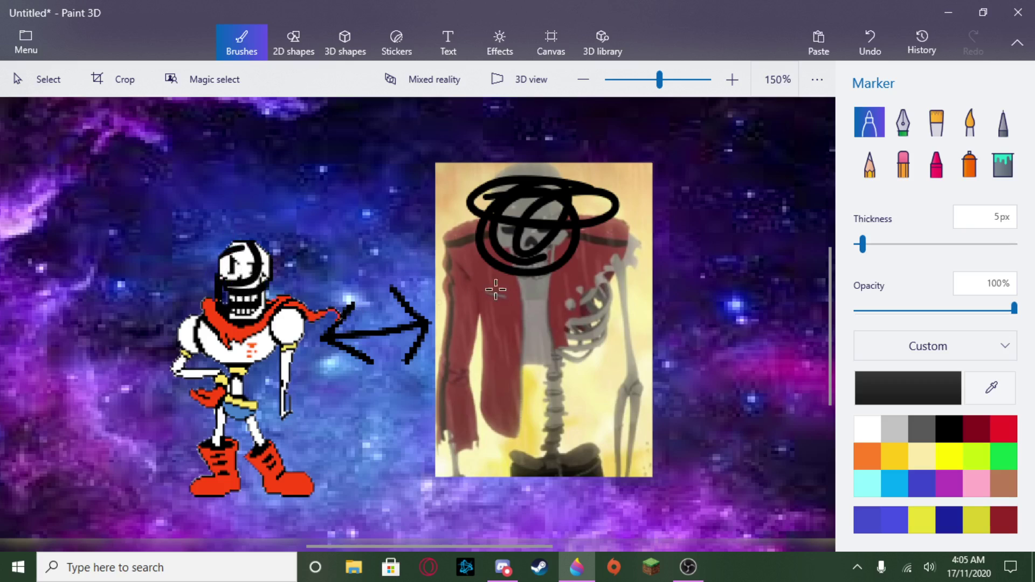
mouse_move(520, 215)
mouse_down()
mouse_move(590, 275)
mouse_move(516, 281)
mouse_up()
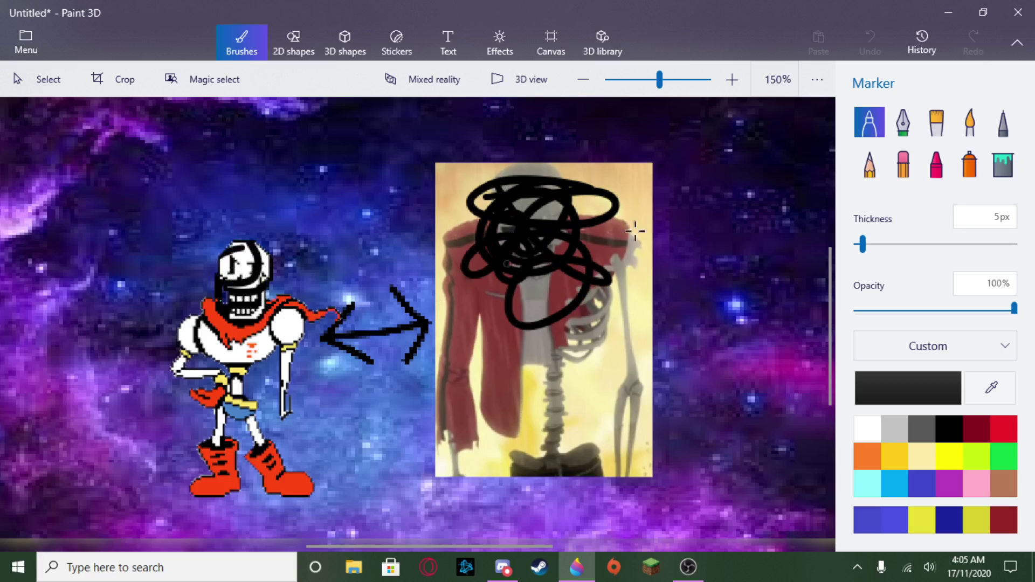
drag(635, 231, 564, 228)
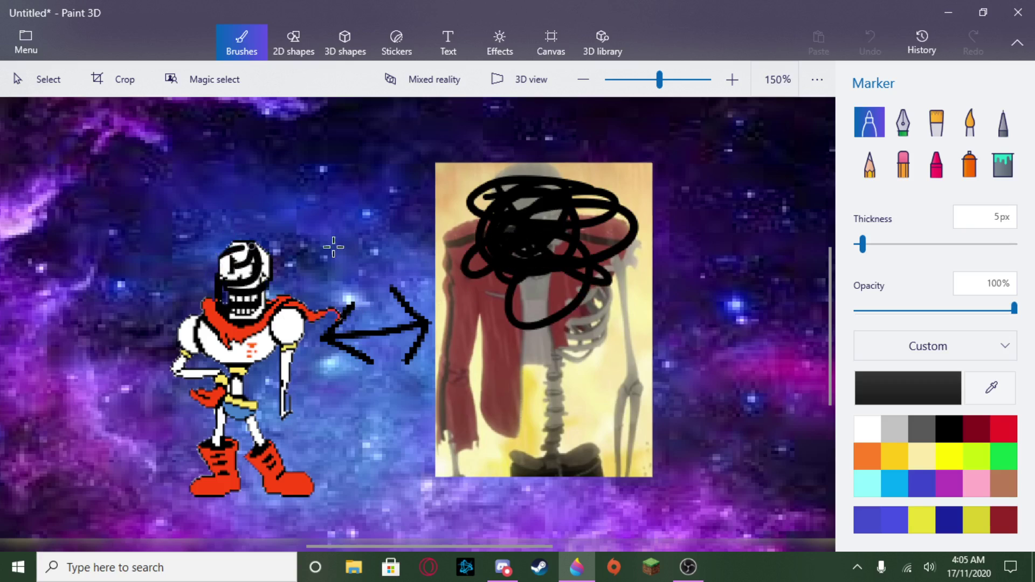
drag(565, 168, 540, 172)
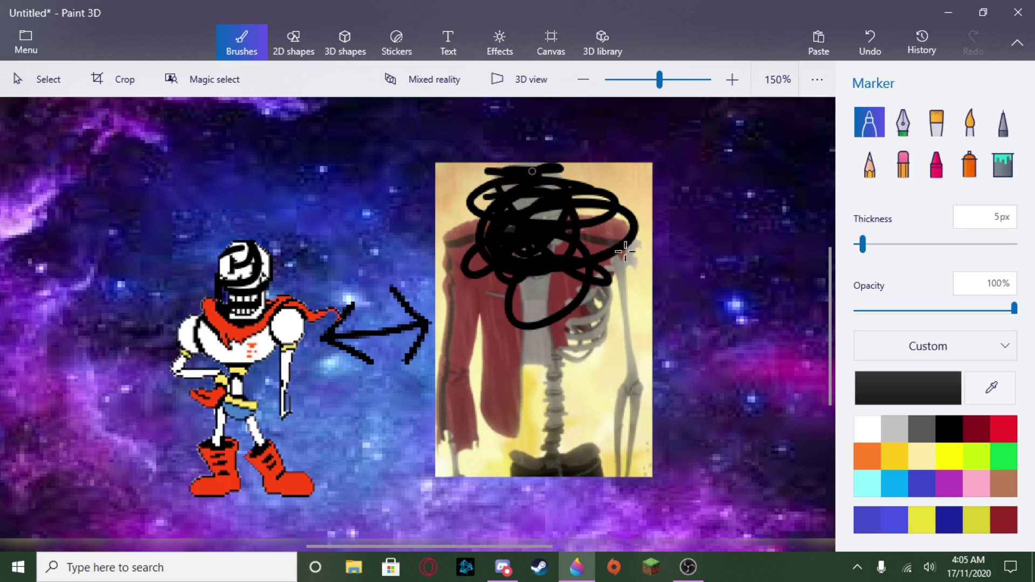
Draw a 2D circle shape over the skeleton photo.
click(445, 45)
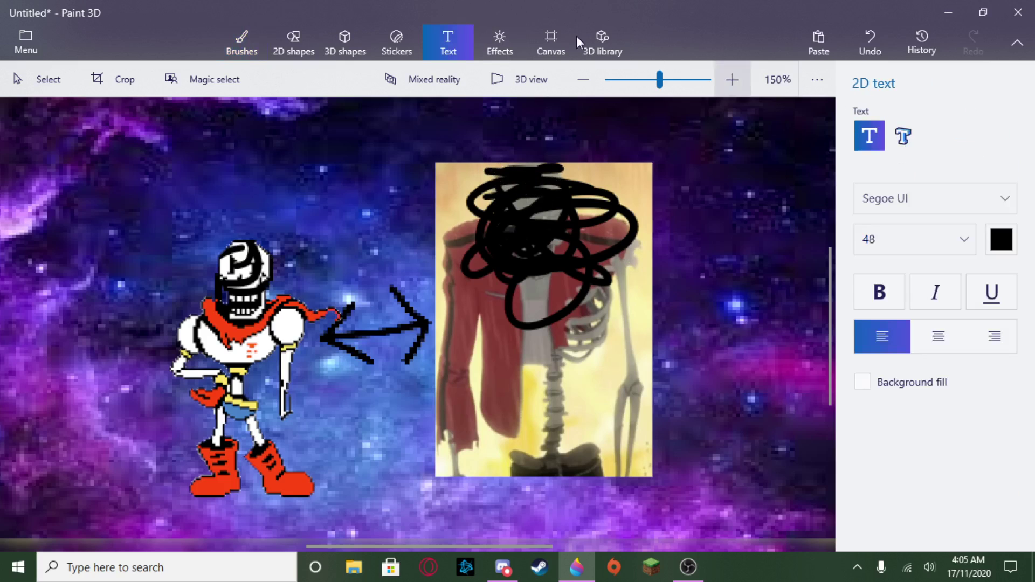
click(397, 40)
click(293, 41)
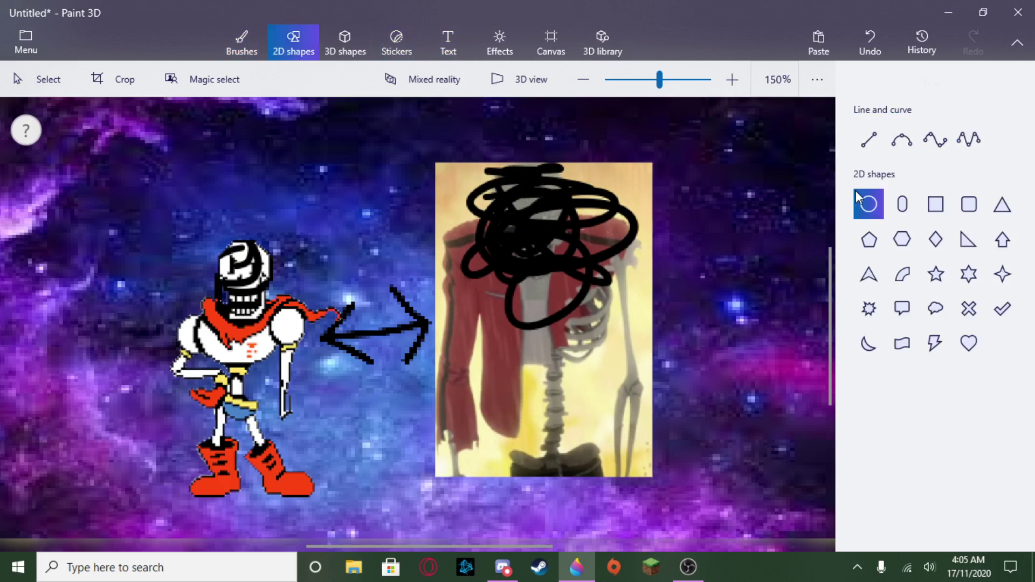
drag(417, 131, 674, 385)
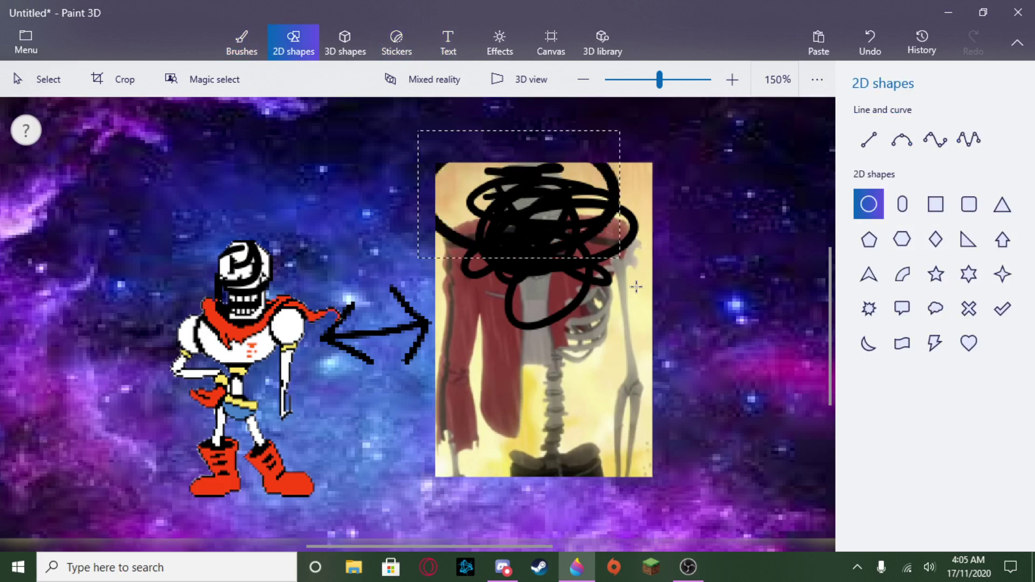
Give the circle a red 100px outline and move it onto the pixel skeleton.
click(870, 221)
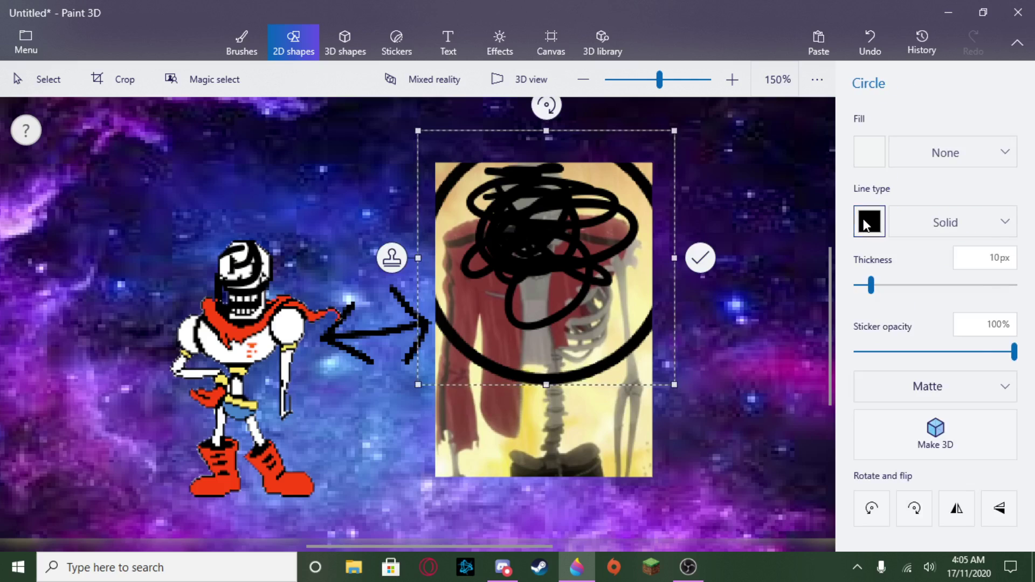
click(934, 273)
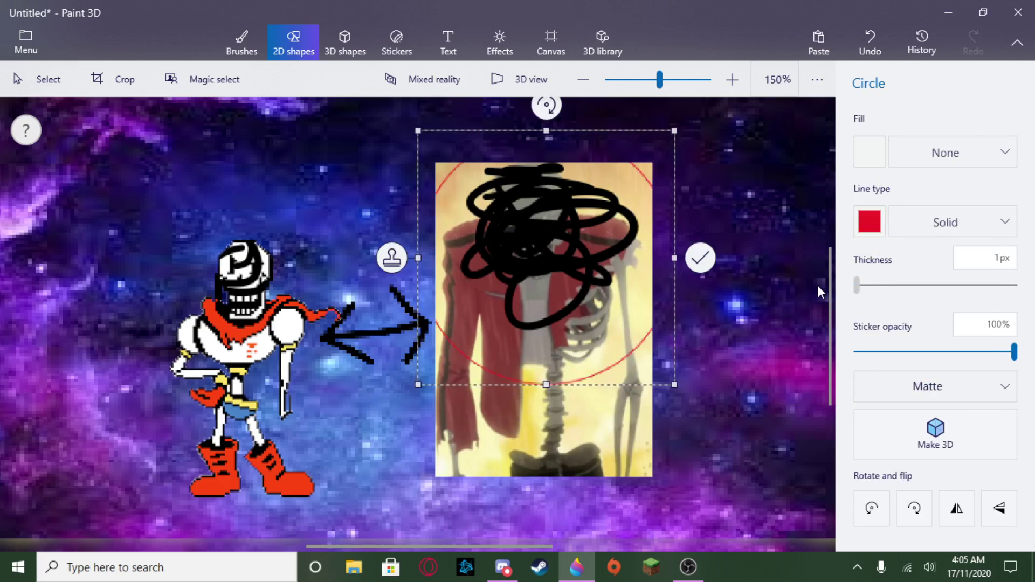
drag(867, 291, 1015, 285)
mouse_move(540, 274)
mouse_down()
mouse_move(284, 258)
mouse_move(242, 279)
mouse_up()
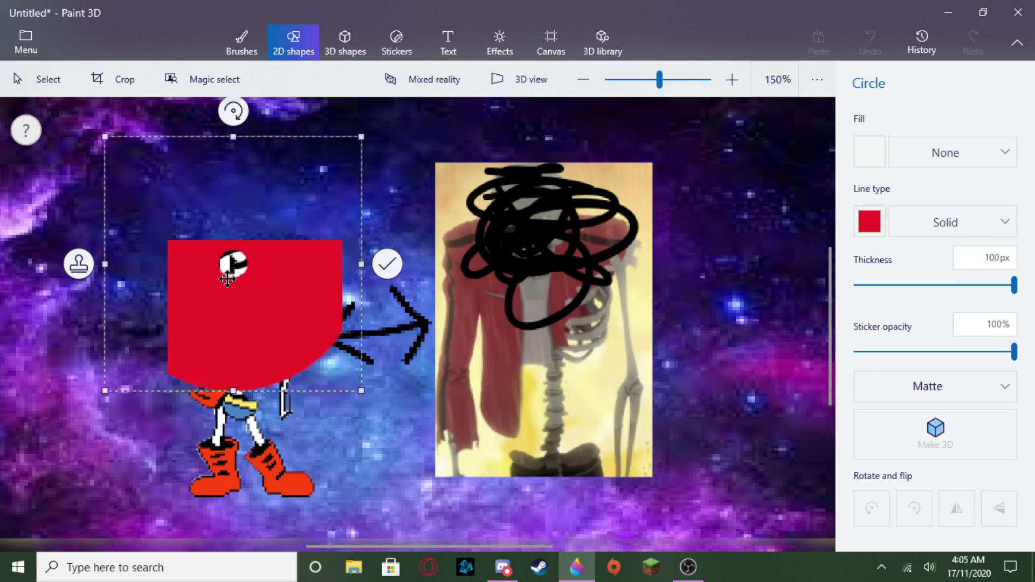
Commit the red shape and delete the galaxy background.
click(438, 275)
scroll(510, 263, down, 2)
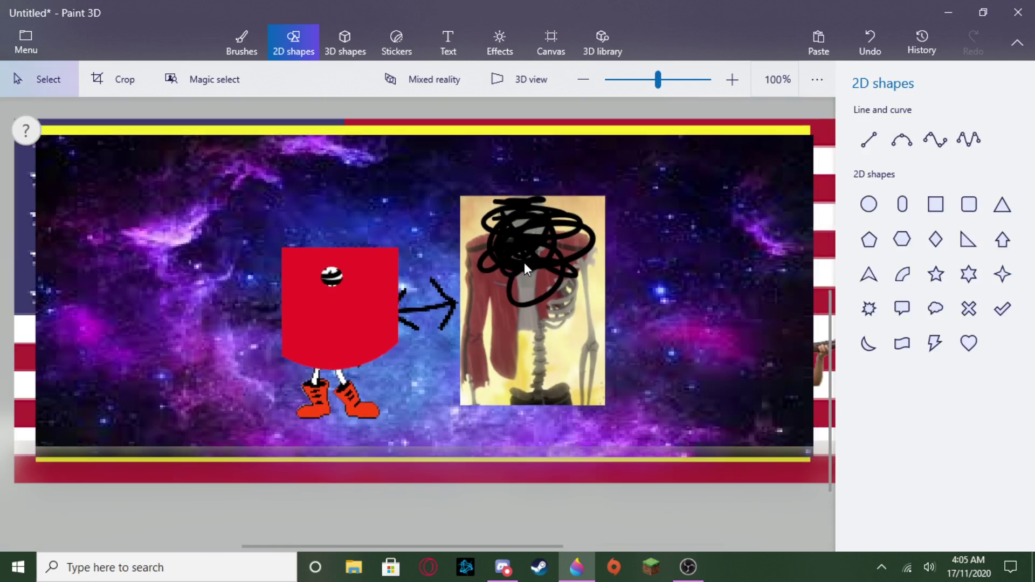
click(653, 264)
key(Delete)
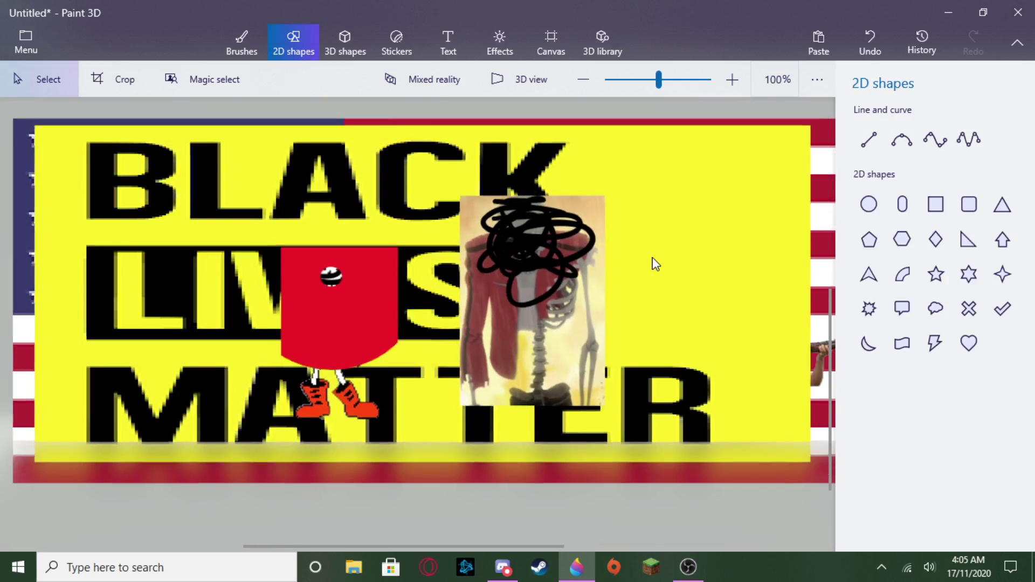
scroll(653, 264, up, 1)
scroll(589, 254, down, 1)
scroll(259, 236, up, 1)
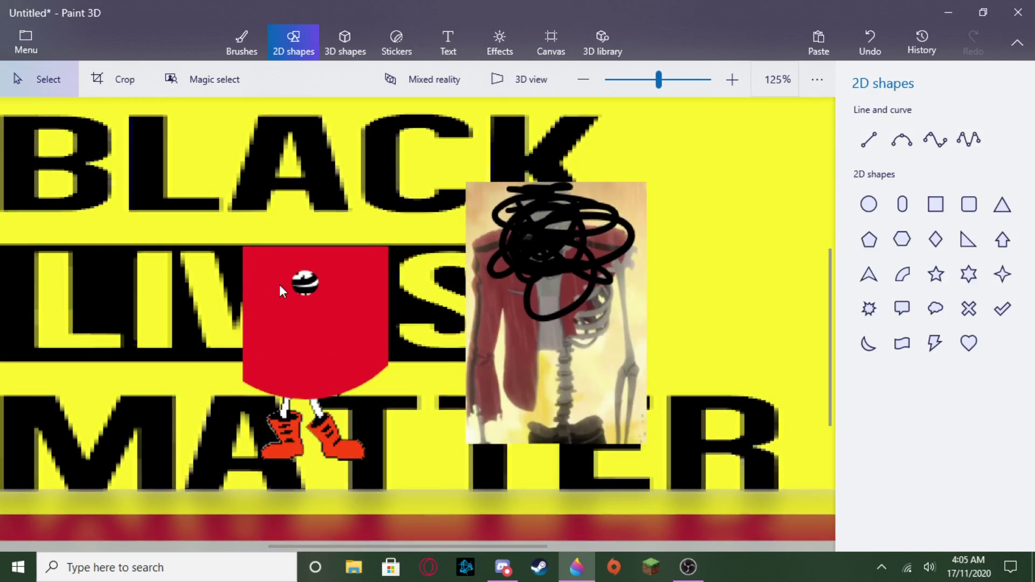
Settle the red block over the pixel skeleton and select the yellow BLACK LIVES MATTER image.
click(324, 317)
drag(323, 316, 316, 297)
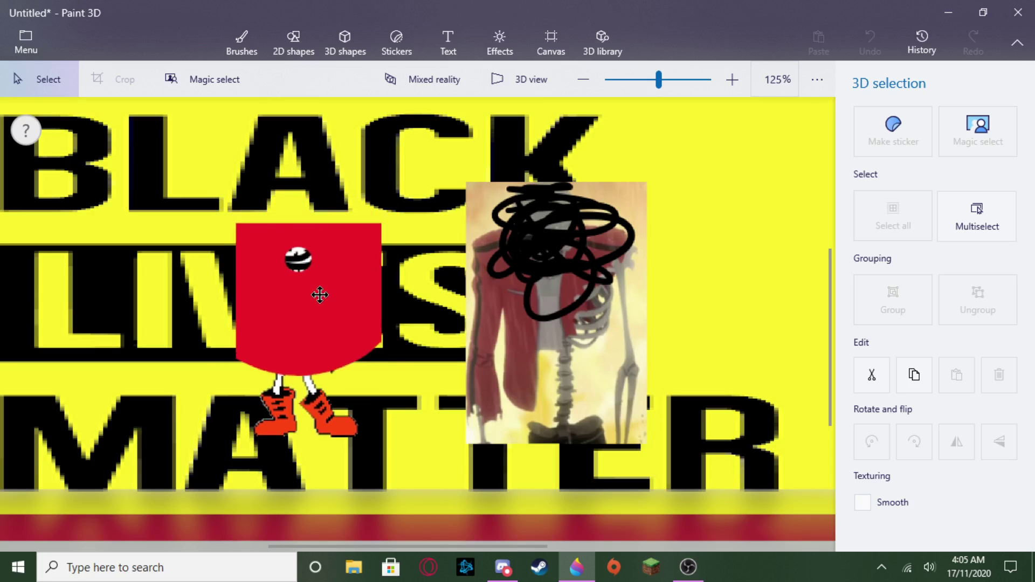
drag(316, 296, 319, 301)
scroll(320, 296, down, 1)
scroll(319, 295, down, 1)
scroll(319, 295, up, 2)
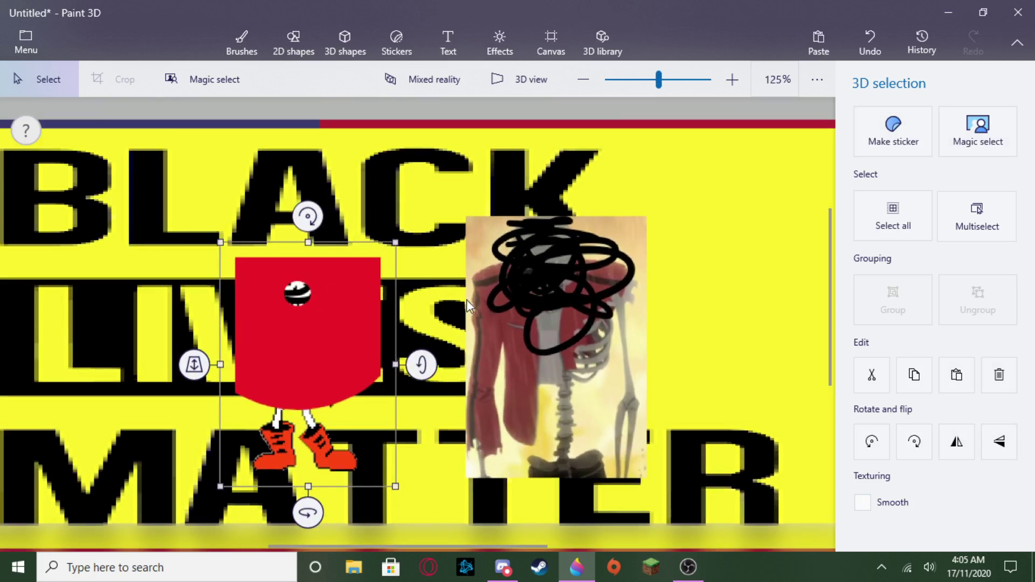
scroll(467, 299, down, 1)
scroll(602, 293, down, 1)
click(607, 323)
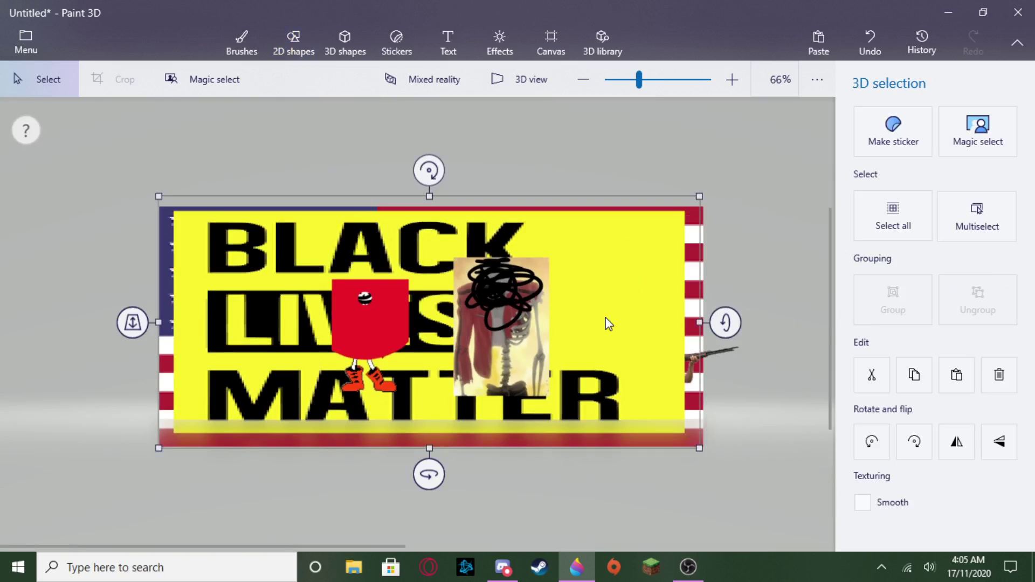
Delete the yellow image to expose the flag, and reposition the kneeling shooter.
key(Delete)
drag(648, 394, 275, 364)
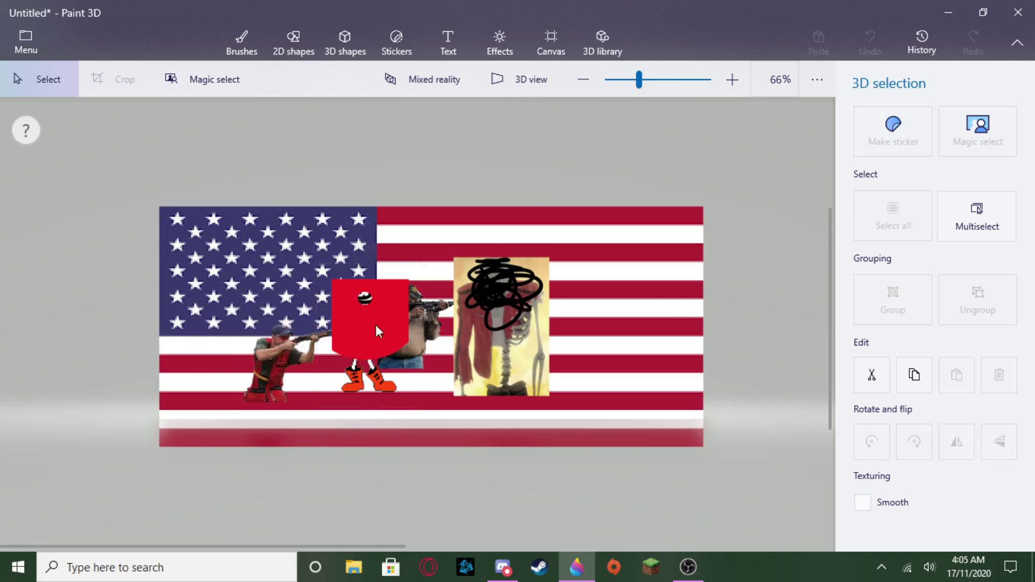
drag(376, 326, 643, 301)
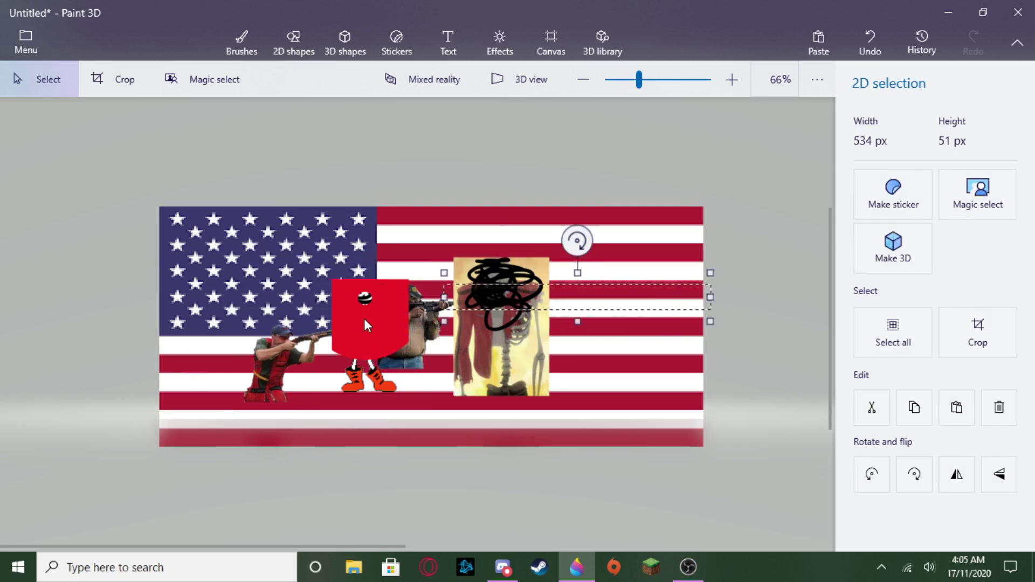
Place the red figure to the right of the skeleton photo.
click(363, 318)
drag(509, 330, 573, 297)
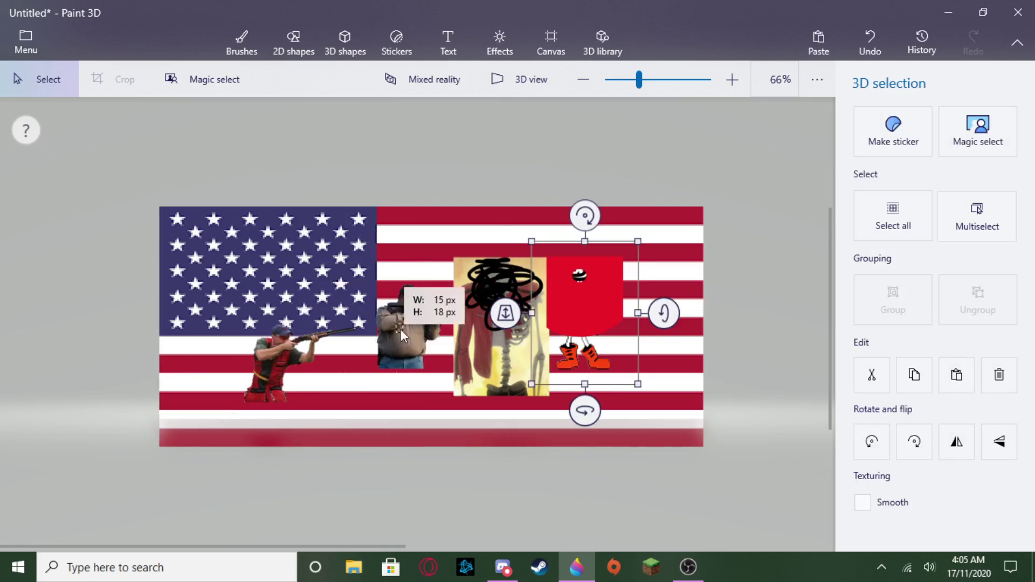
drag(403, 323, 306, 381)
click(399, 430)
Move the standing soldier onto the kneeling shooter, then select the photo and red figure.
click(384, 375)
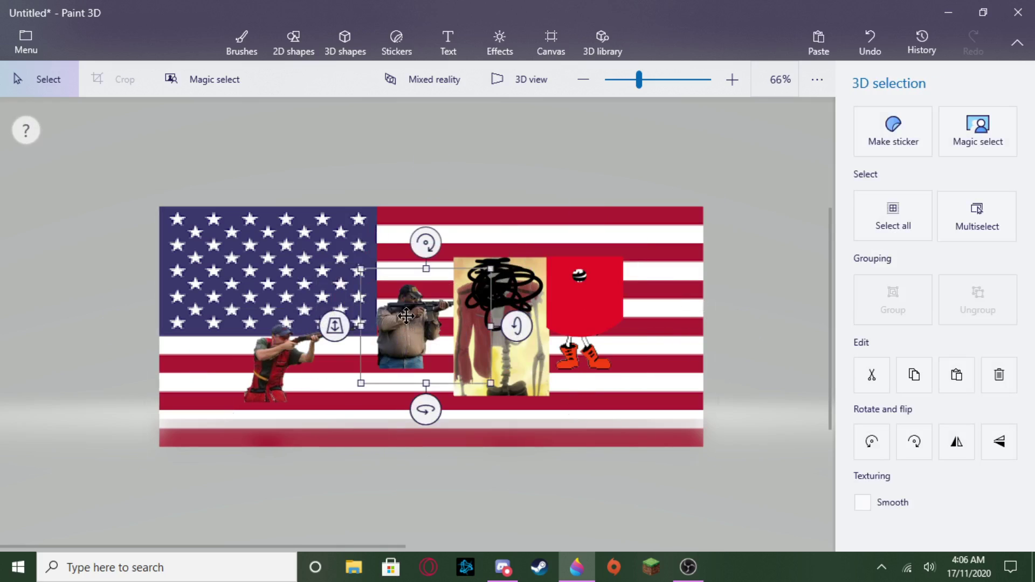
mouse_move(384, 375)
mouse_down()
mouse_move(272, 387)
mouse_move(300, 340)
mouse_move(316, 372)
mouse_move(204, 377)
mouse_up()
drag(396, 263, 606, 404)
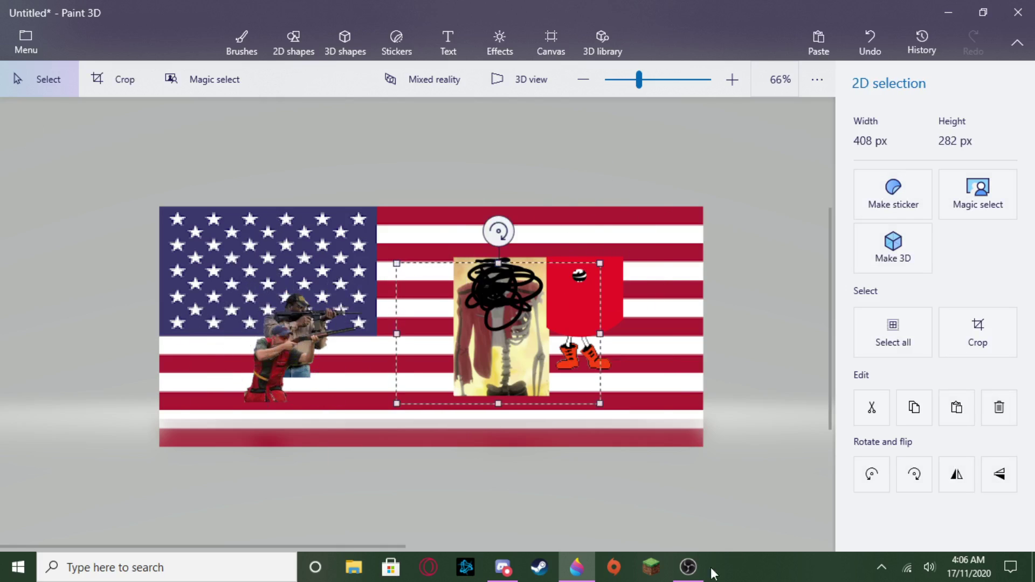